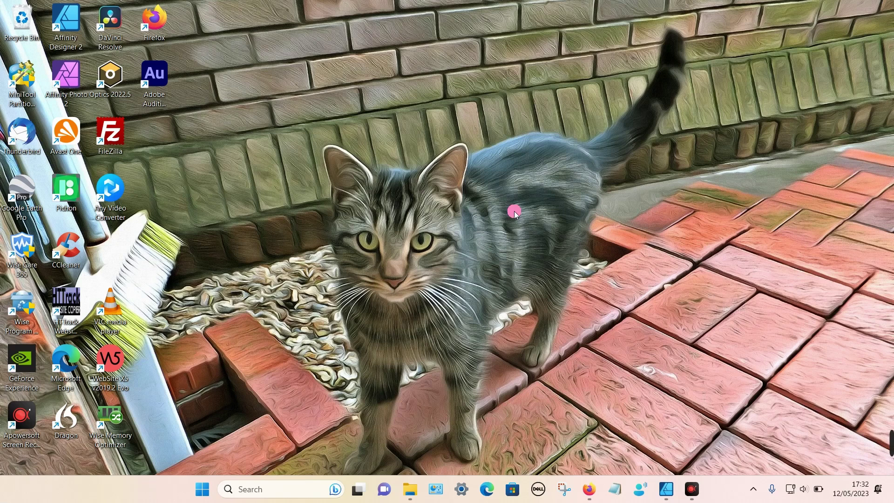
pyautogui.click(666, 489)
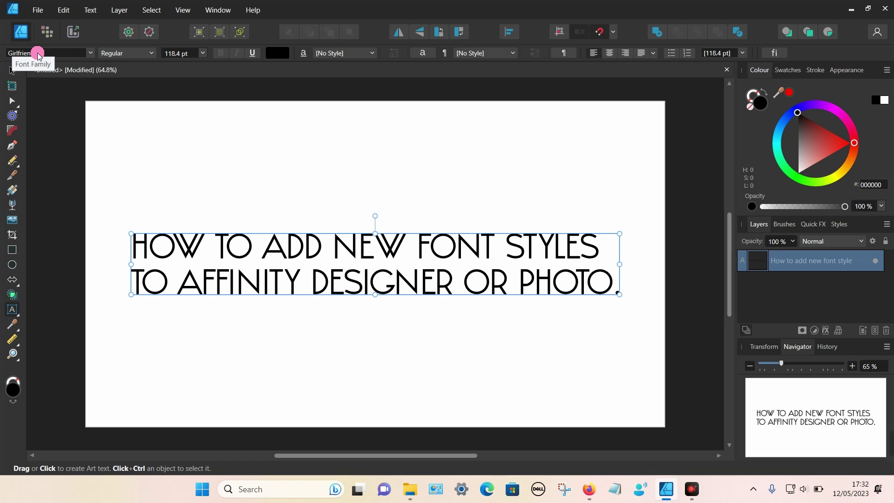
pyautogui.click(91, 54)
pyautogui.scroll(-3, 175, 217)
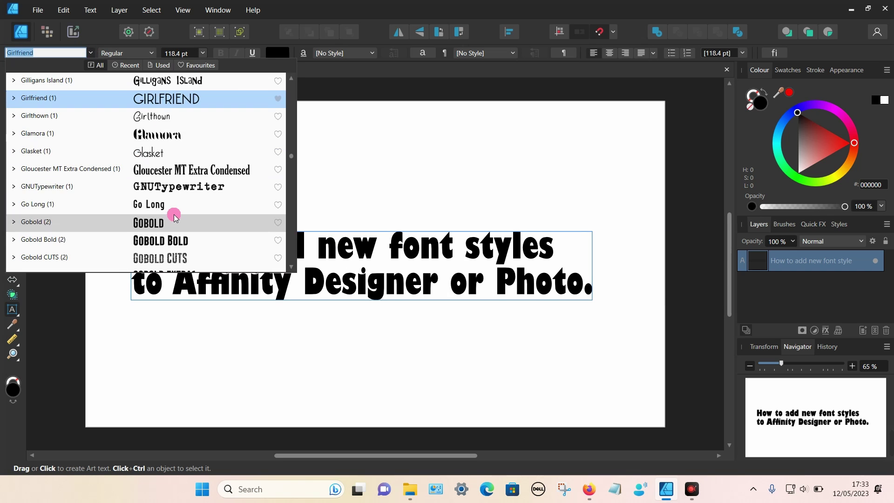
pyautogui.scroll(3, 182, 216)
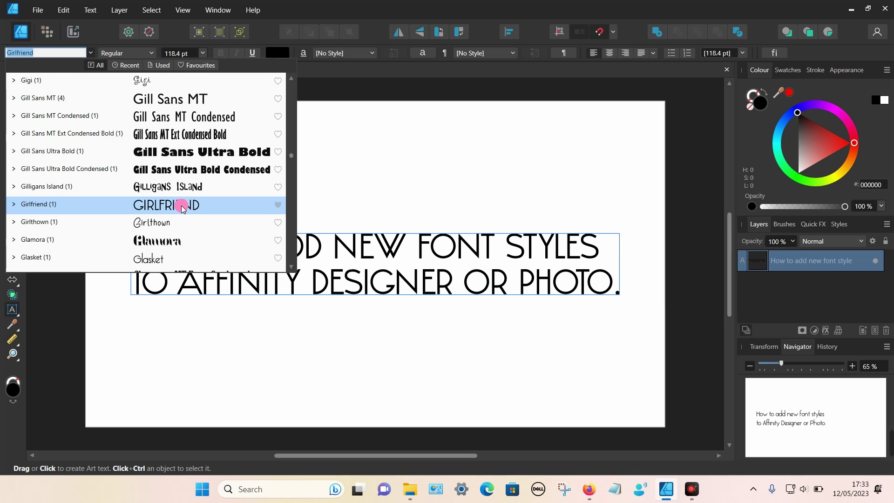
pyautogui.click(182, 208)
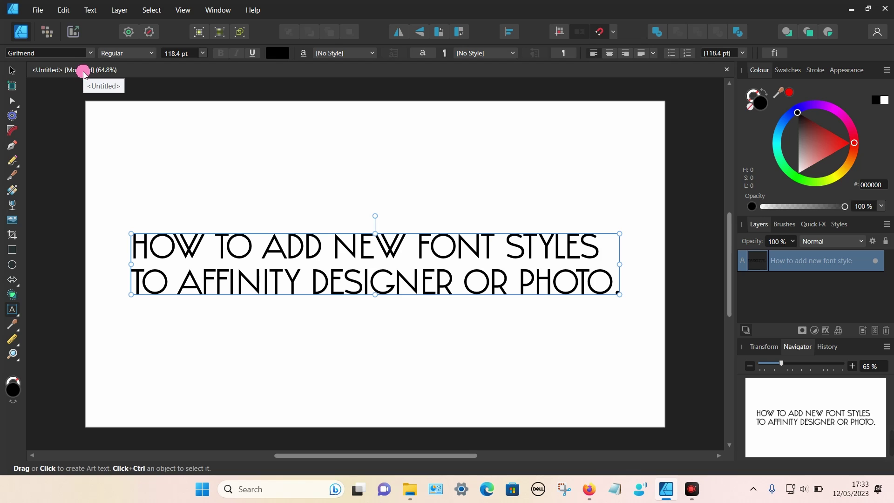
# Switch from Affinity Designer to the 1001 Free Fonts page in Firefox and find Cabestro
pyautogui.click(850, 9)
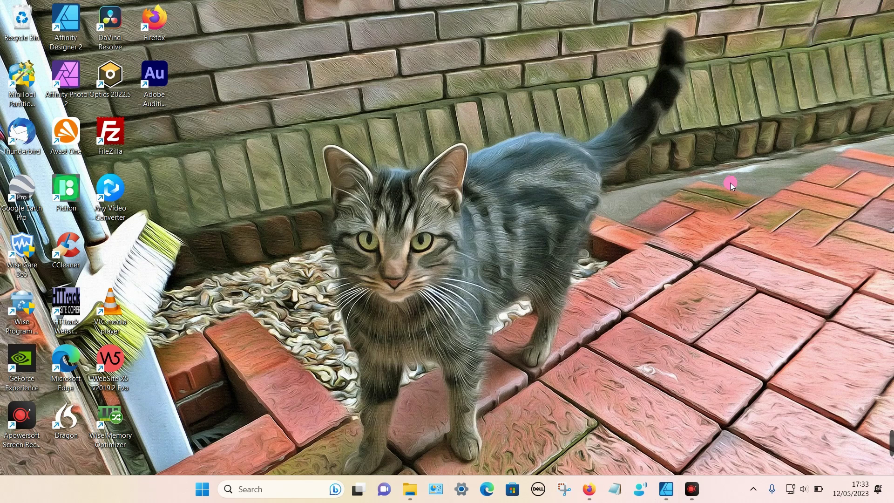
pyautogui.click(601, 488)
pyautogui.scroll(10, 393, 313)
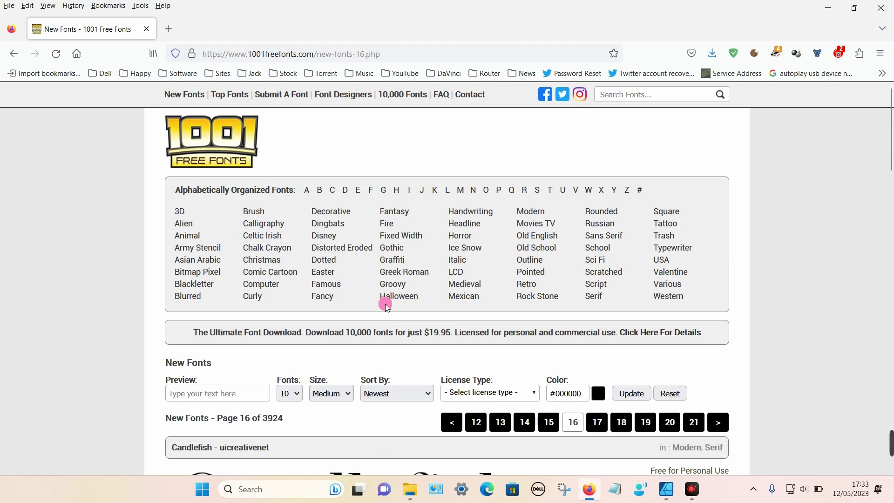
pyautogui.scroll(-5, 292, 207)
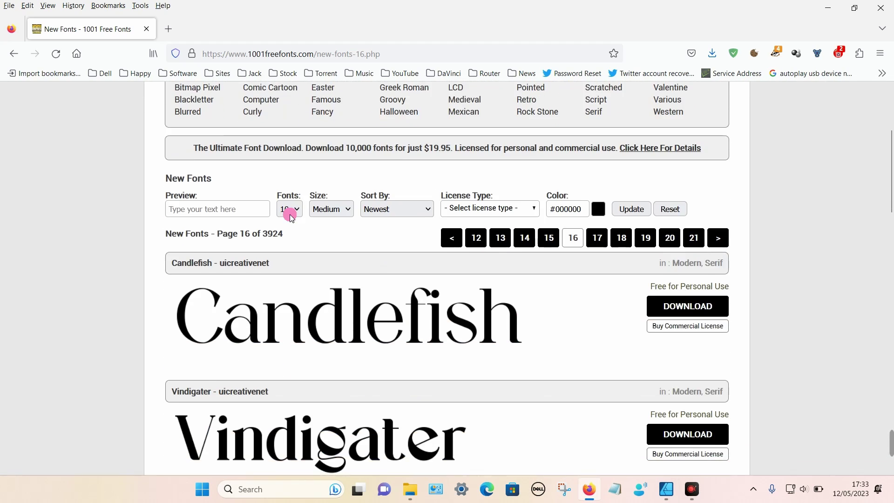
pyautogui.scroll(-4, 291, 217)
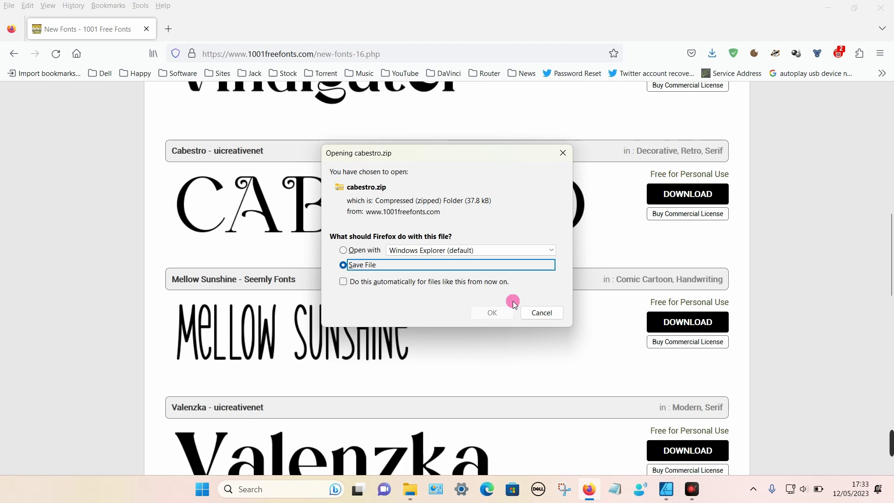
# Save cabestro.zip into Downloads and minimize Firefox to show the desktop
pyautogui.click(495, 311)
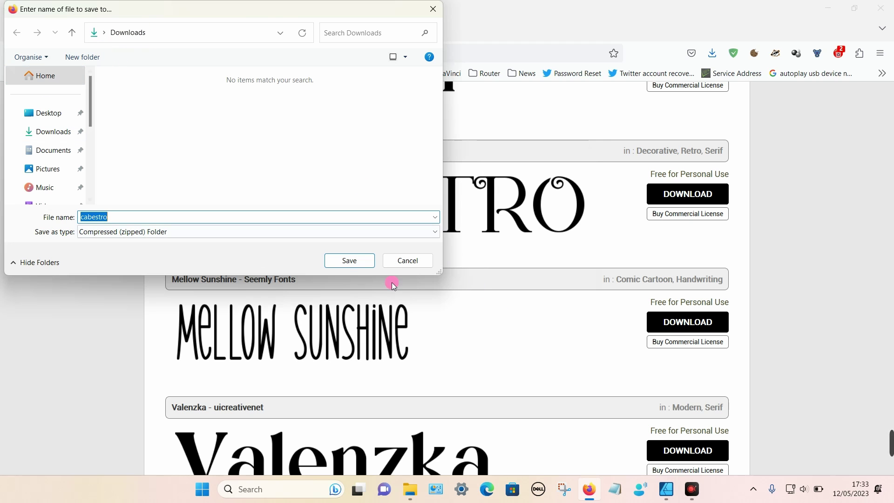
pyautogui.click(360, 259)
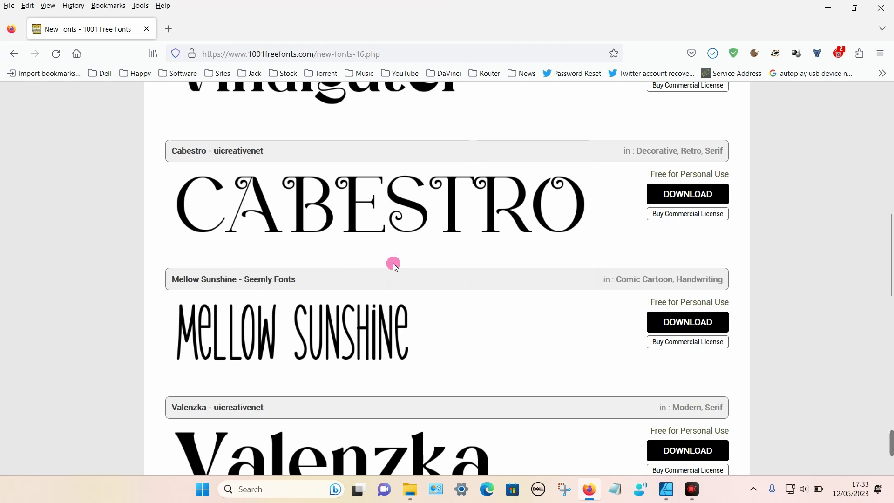
pyautogui.click(825, 11)
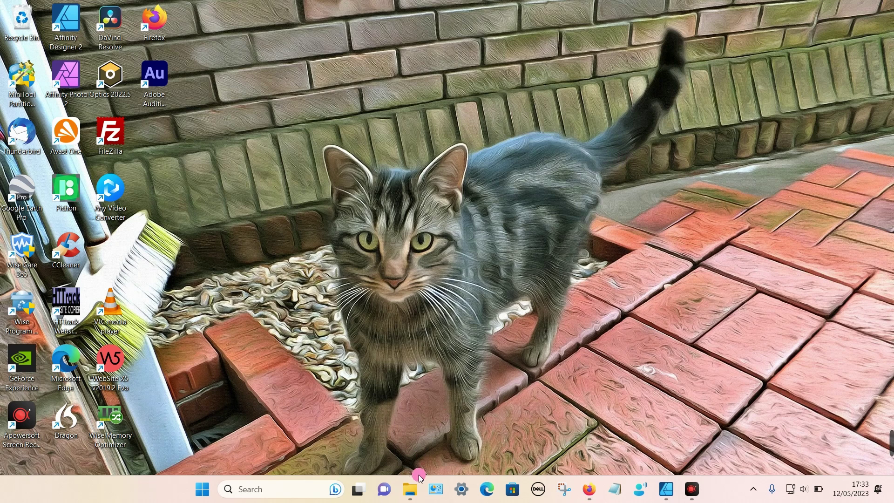
# Show the Downloads folder in File Explorer with the 37.8 KB cabestro zip
pyautogui.moveTo(416, 484)
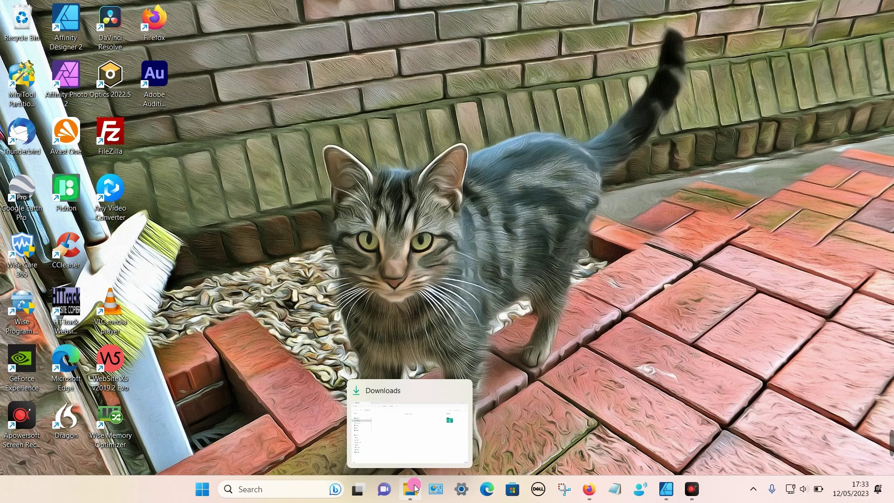
pyautogui.click(416, 492)
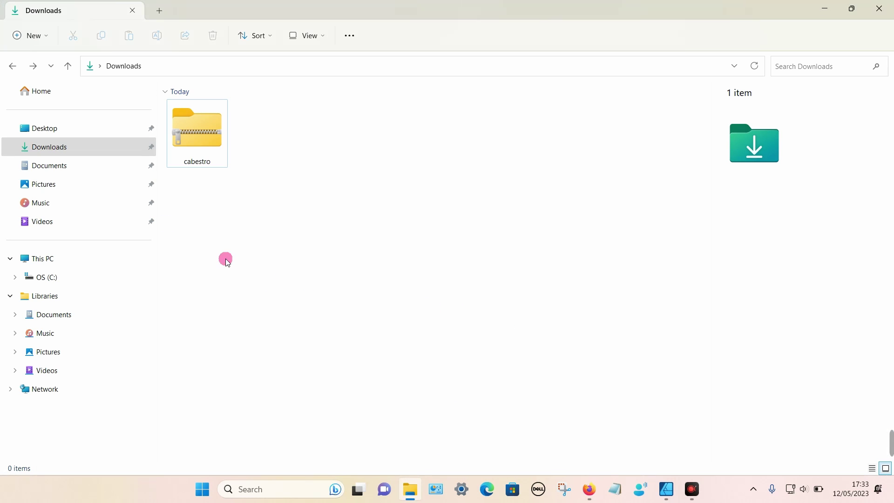
pyautogui.click(59, 161)
pyautogui.click(58, 150)
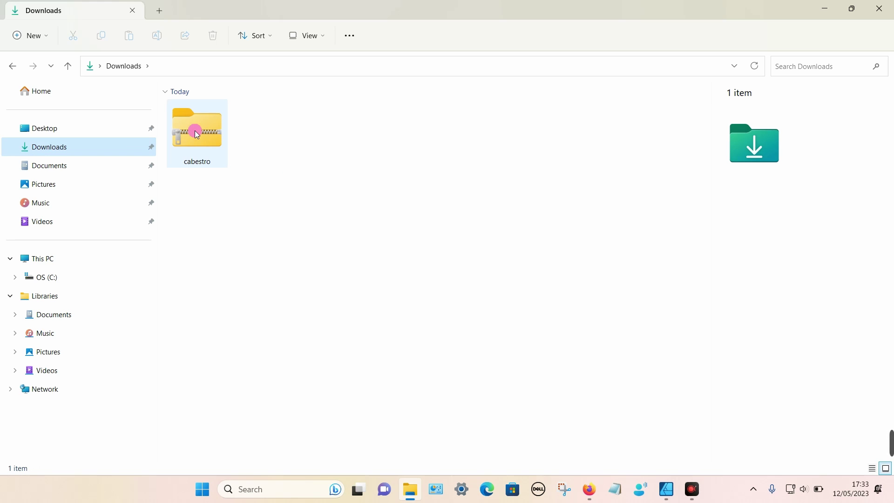
# Extract All the cabestro zip into a cabestro folder in Downloads, closing the opened window
pyautogui.moveTo(198, 130)
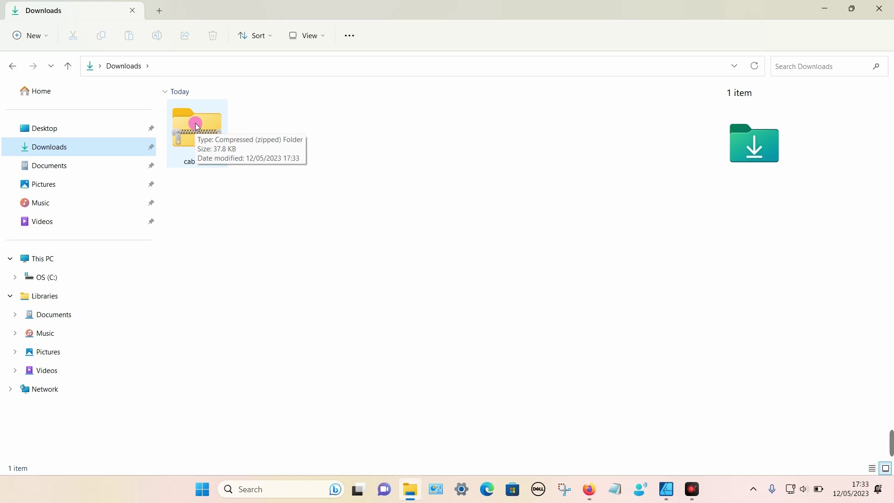
pyautogui.rightClick(197, 126)
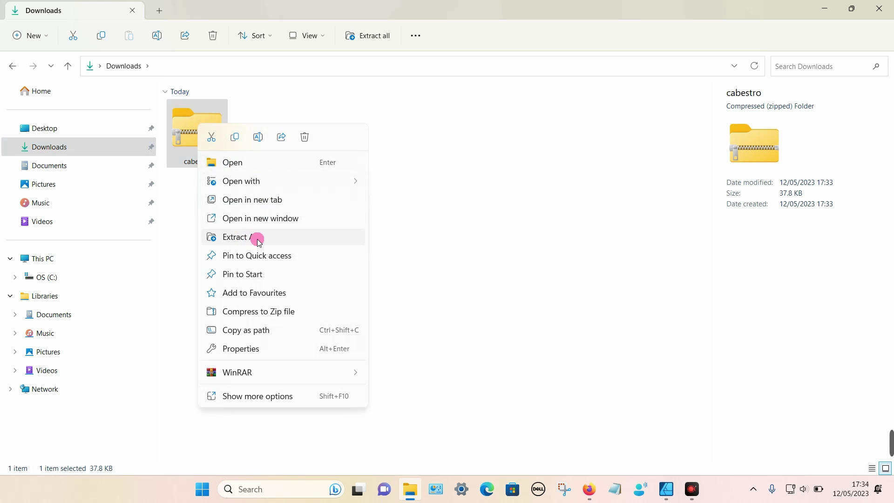
pyautogui.click(323, 238)
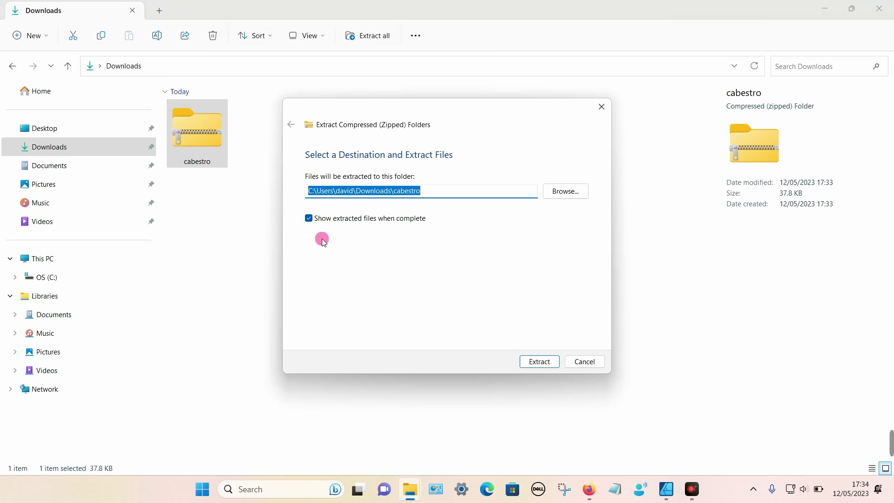
pyautogui.click(554, 365)
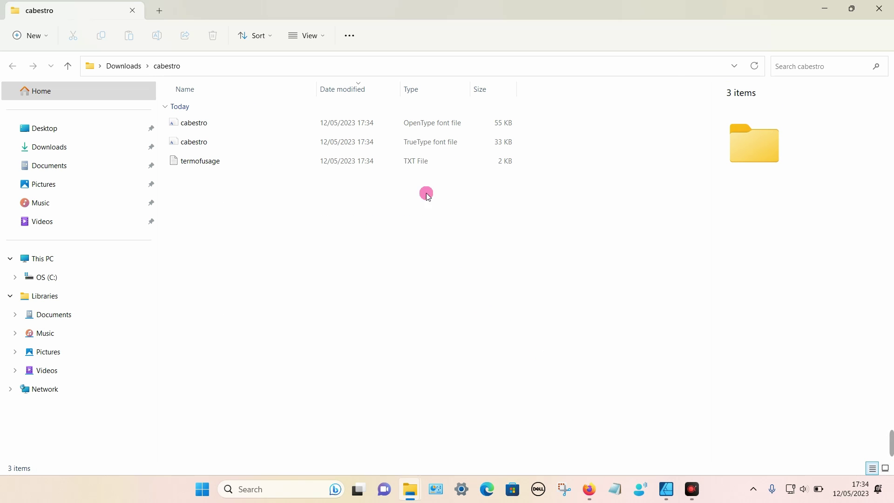
pyautogui.click(873, 10)
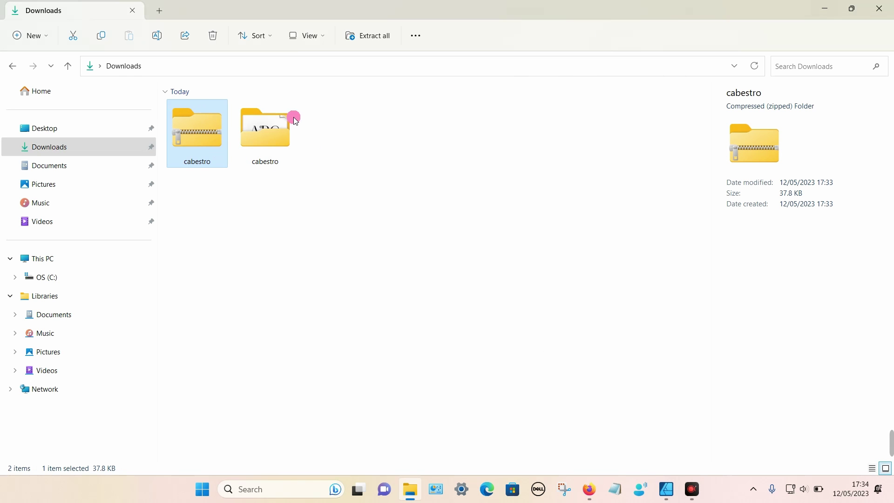
# Install the OpenType cabestro font file from the extracted cabestro folder
pyautogui.doubleClick(260, 125)
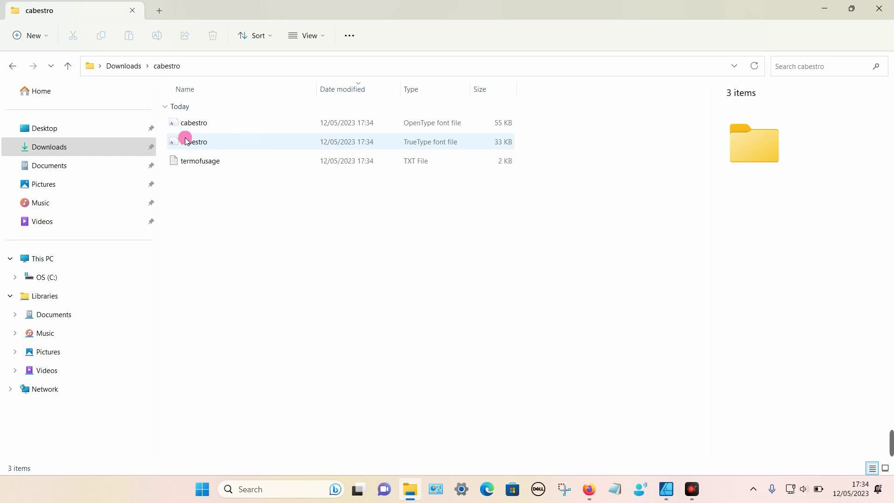
pyautogui.moveTo(165, 119); pyautogui.dragTo(200, 147)
pyautogui.click(231, 208)
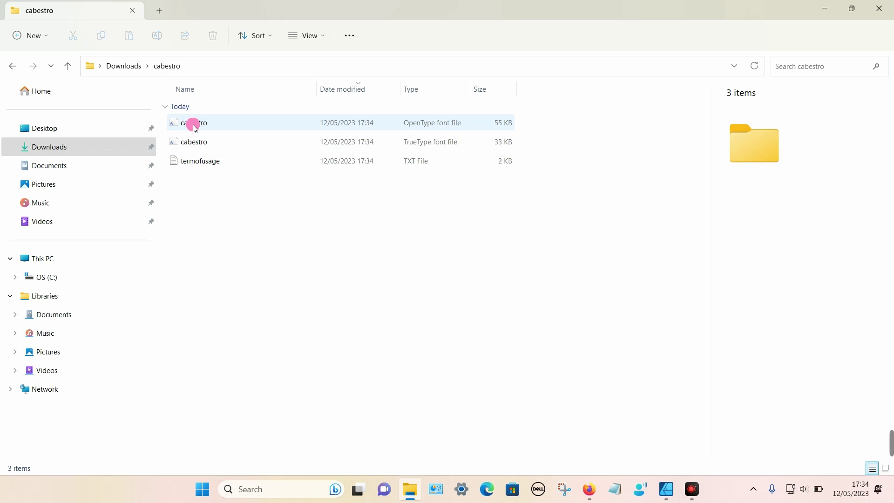
pyautogui.click(197, 122)
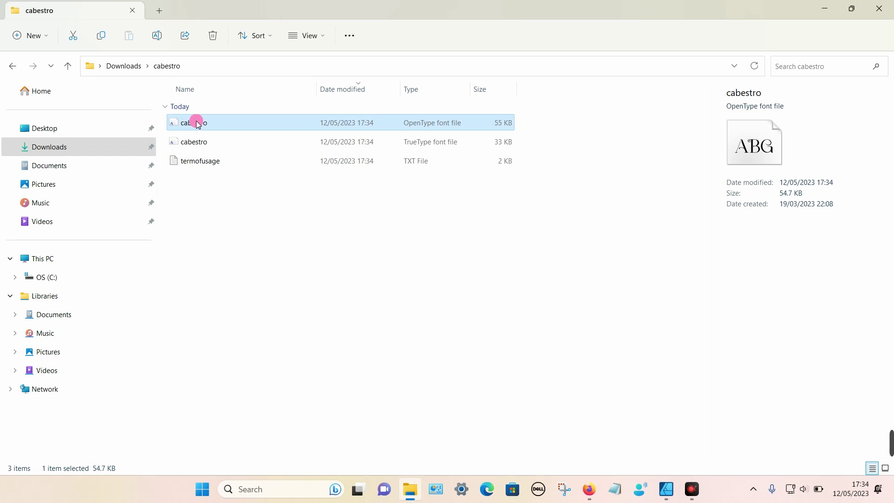
pyautogui.rightClick(198, 123)
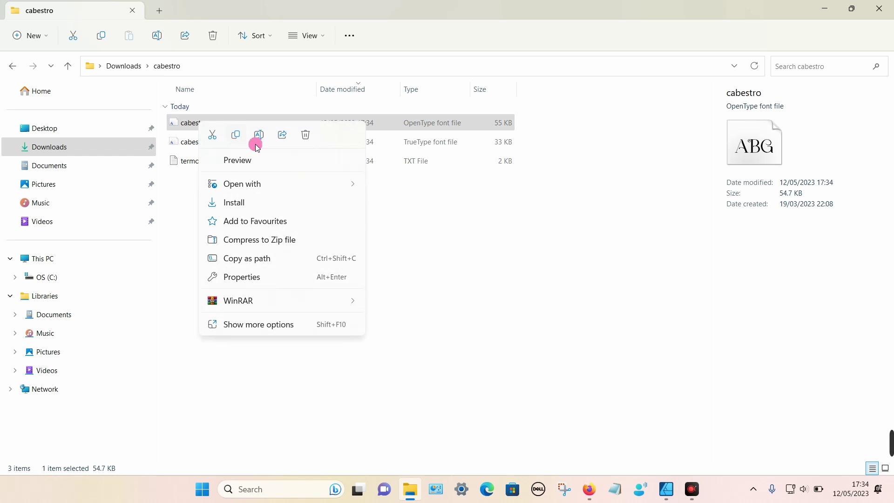
pyautogui.click(299, 204)
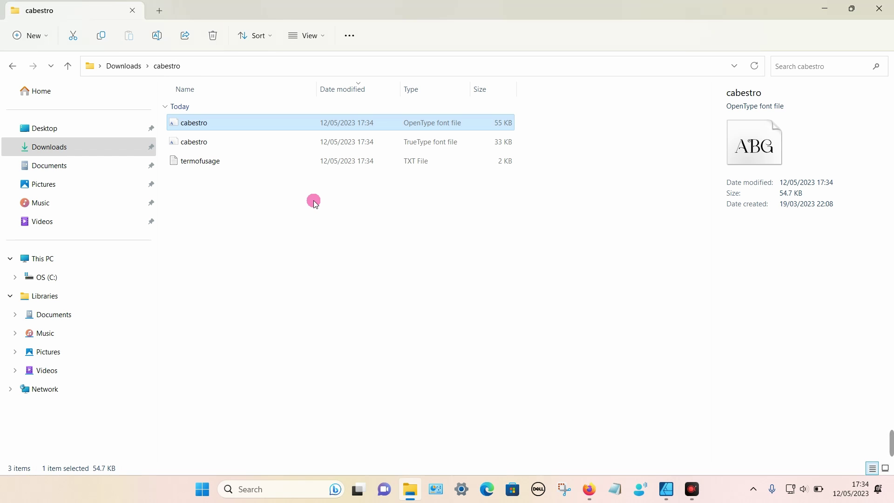
# Close Affinity Designer without saving the modified document, then relaunch Affinity Designer 2
pyautogui.click(826, 9)
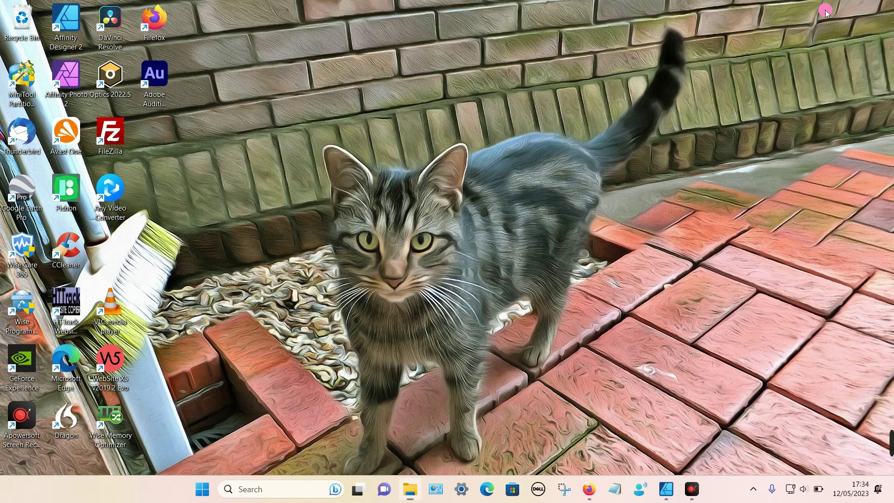
pyautogui.click(666, 488)
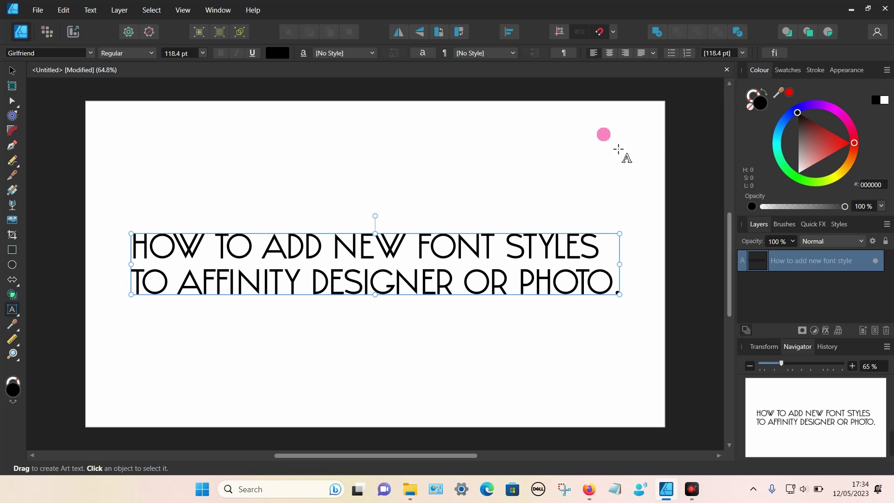
pyautogui.click(885, 9)
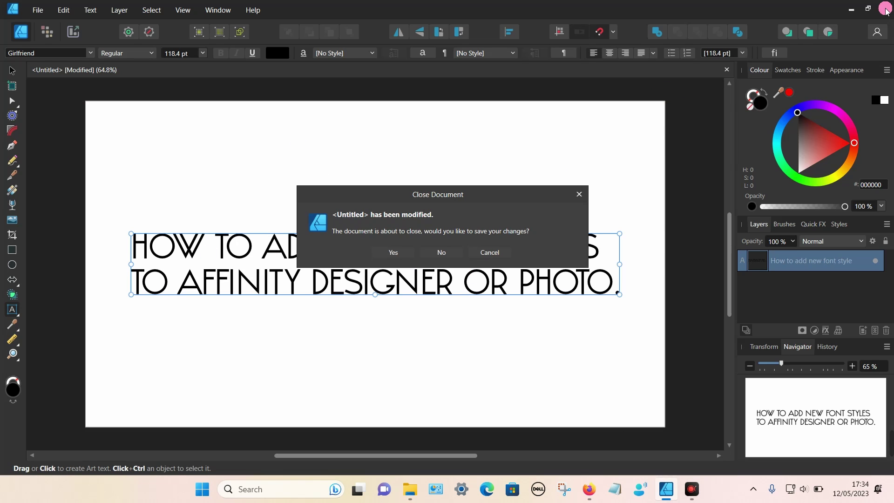
pyautogui.click(441, 251)
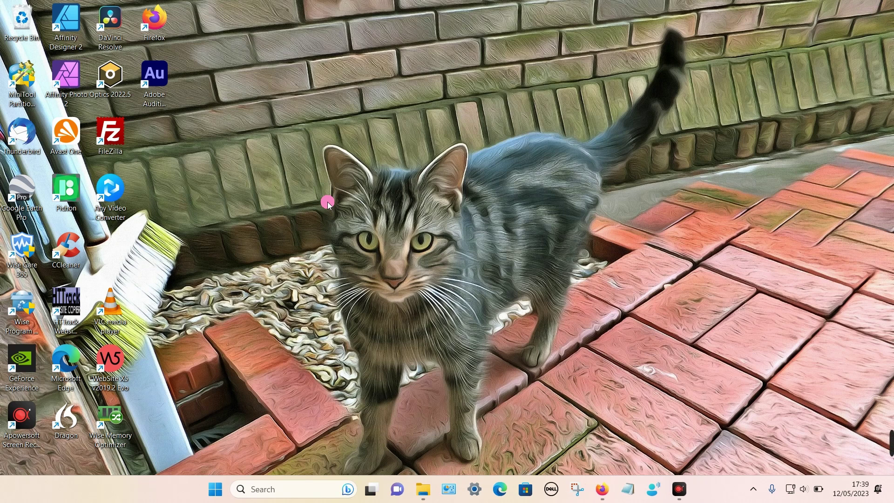
pyautogui.doubleClick(73, 31)
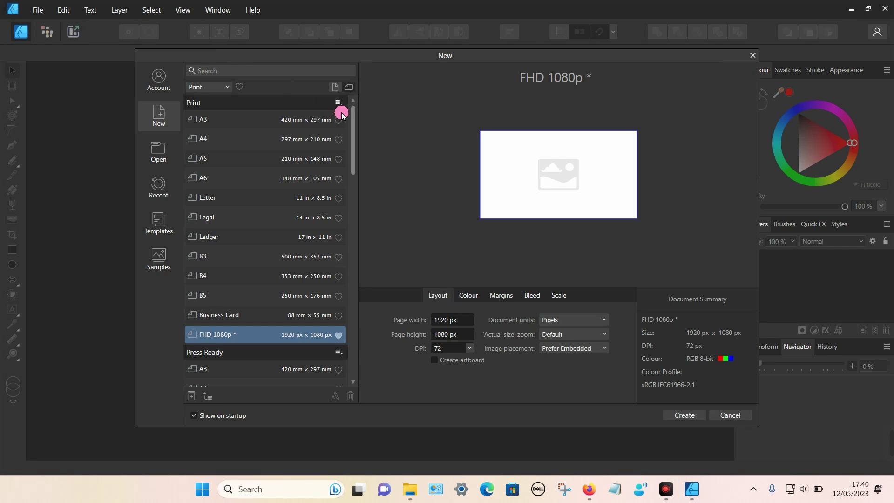
# Create a new blank document with the FHD 1080p (1920 × 1080 px) preset
pyautogui.click(684, 416)
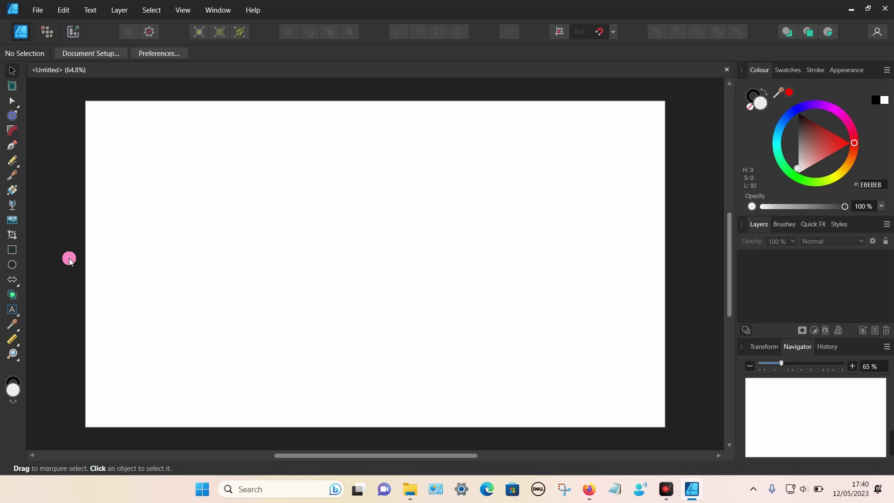
# Select the Artistic Text Tool, check the cabestro folder in Downloads, and return to Affinity
pyautogui.click(12, 309)
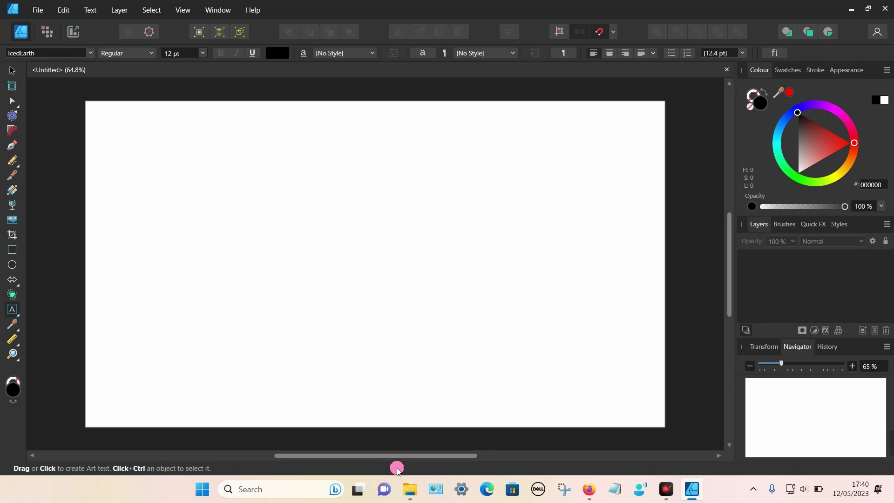
pyautogui.click(406, 489)
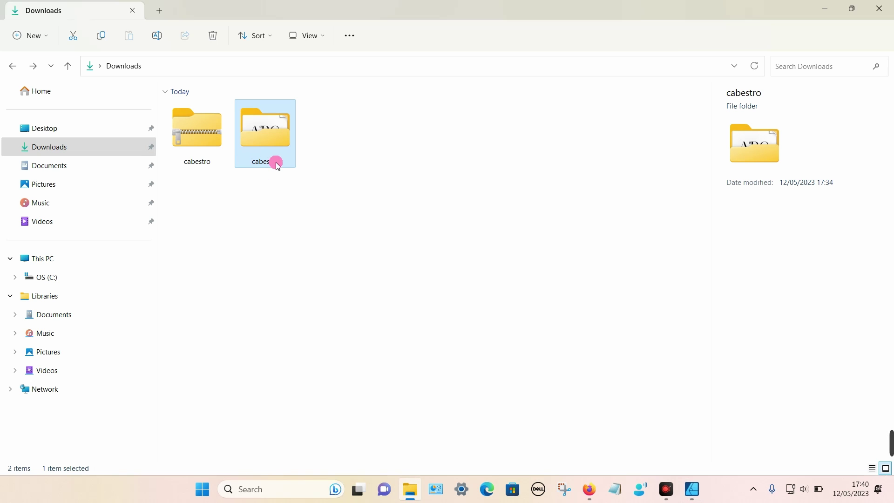
pyautogui.click(698, 493)
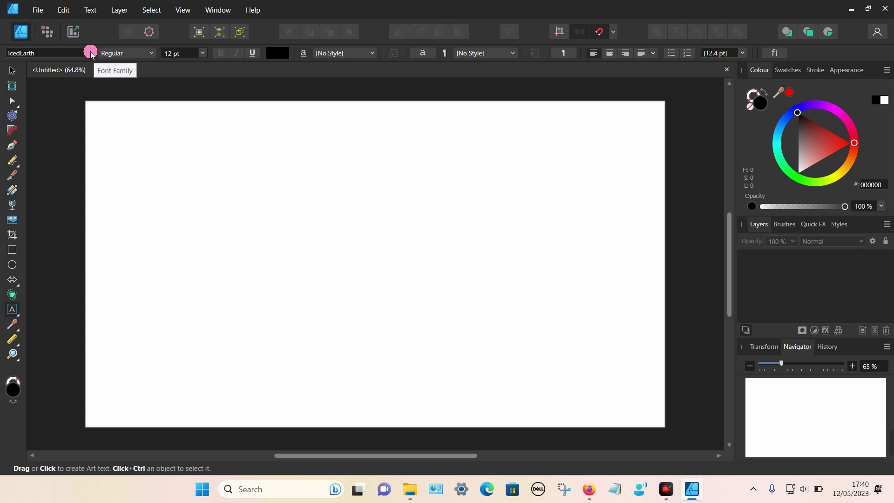
# Scroll the Font Family list down to the newly installed cabestro font and its preview
pyautogui.click(90, 53)
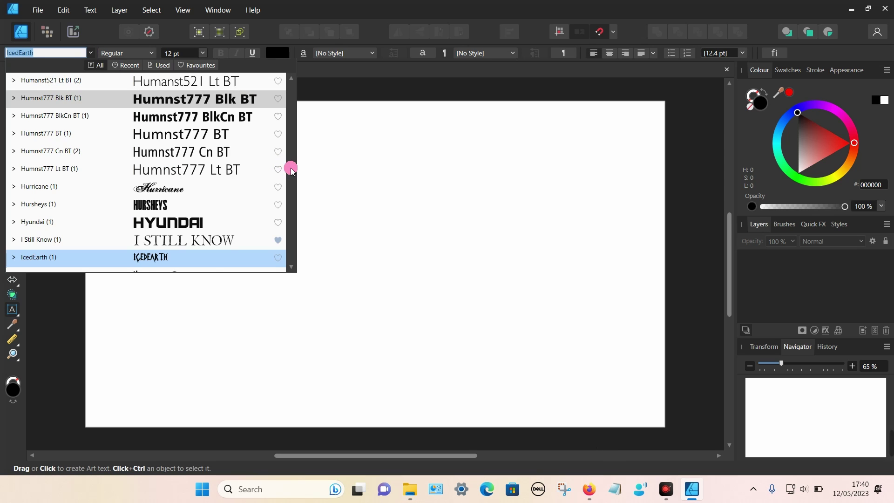
pyautogui.moveTo(290, 169); pyautogui.dragTo(293, 104)
pyautogui.scroll(-4, 233, 218)
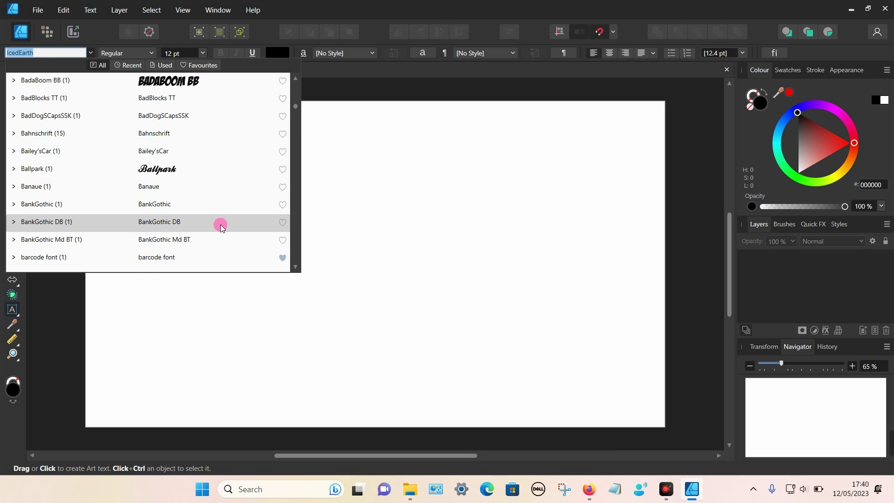
pyautogui.scroll(3, 220, 227)
pyautogui.scroll(-10, 219, 224)
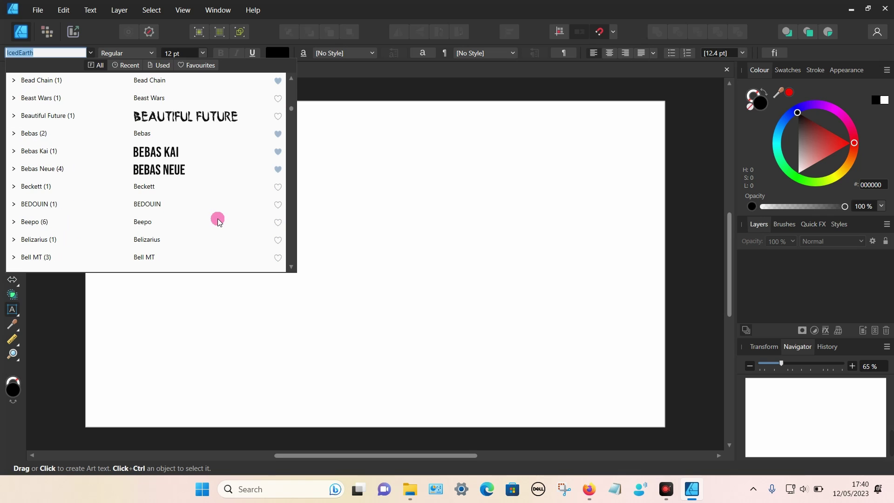
pyautogui.scroll(-1, 216, 219)
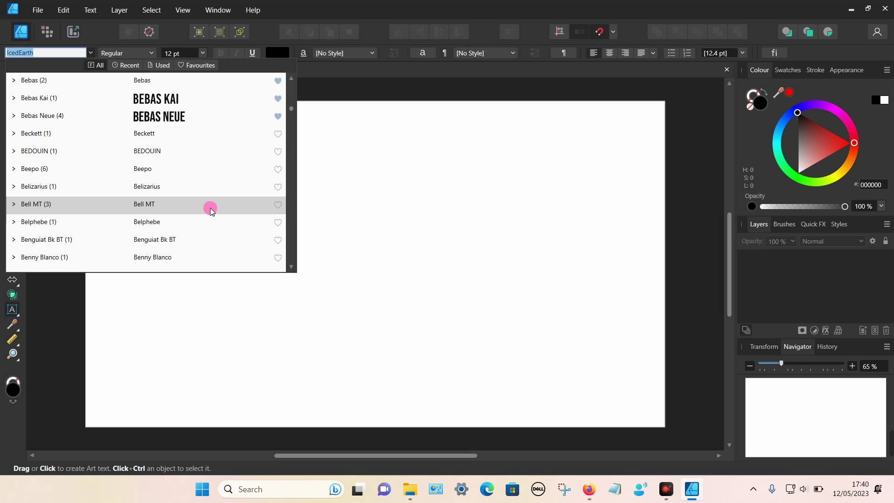
pyautogui.scroll(-1, 210, 210)
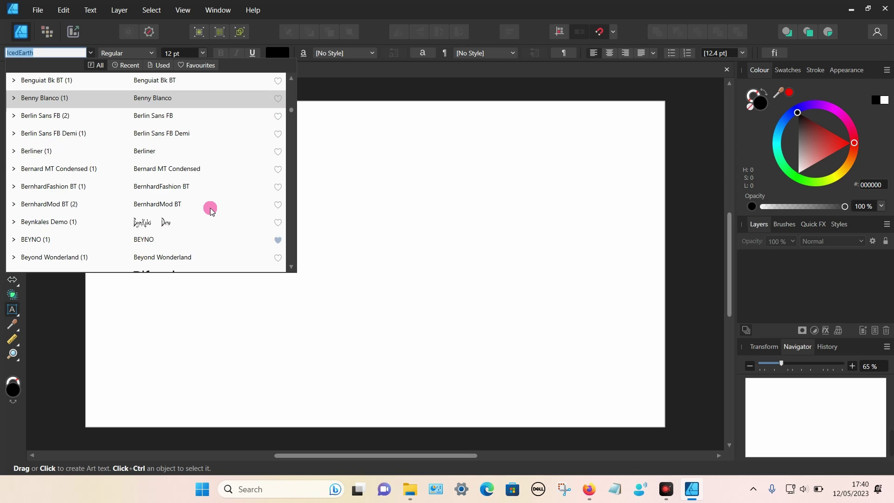
pyautogui.scroll(-10, 211, 211)
pyautogui.scroll(1, 210, 211)
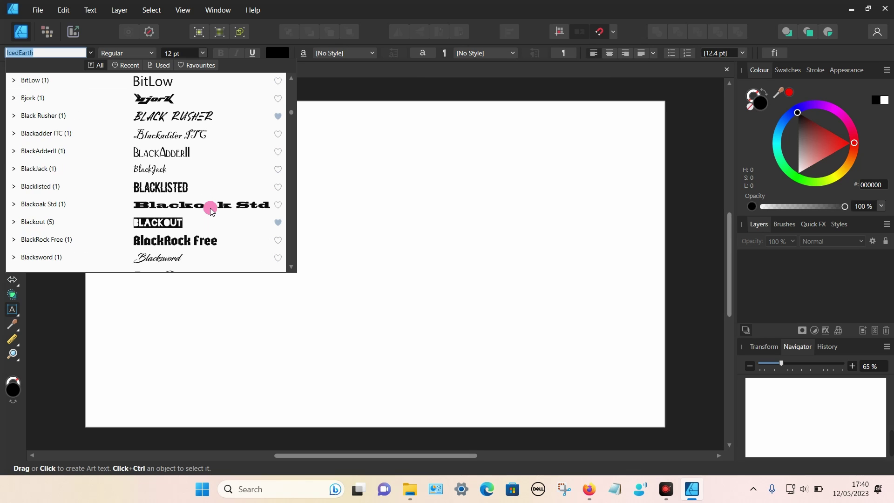
pyautogui.scroll(2, 210, 210)
pyautogui.scroll(-9, 210, 211)
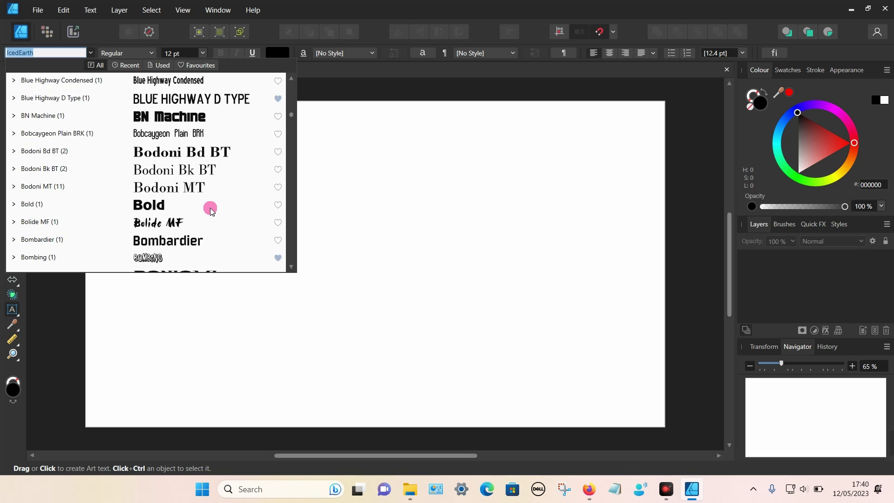
pyautogui.scroll(-9, 211, 210)
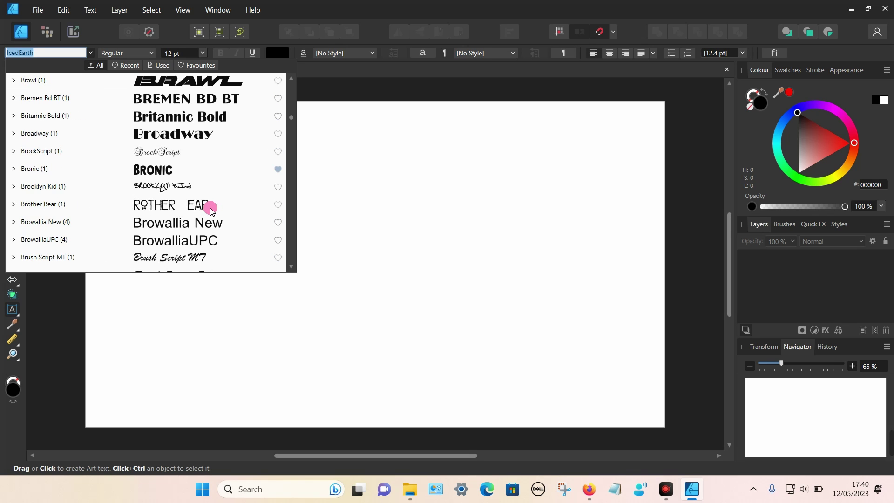
pyautogui.scroll(-9, 211, 210)
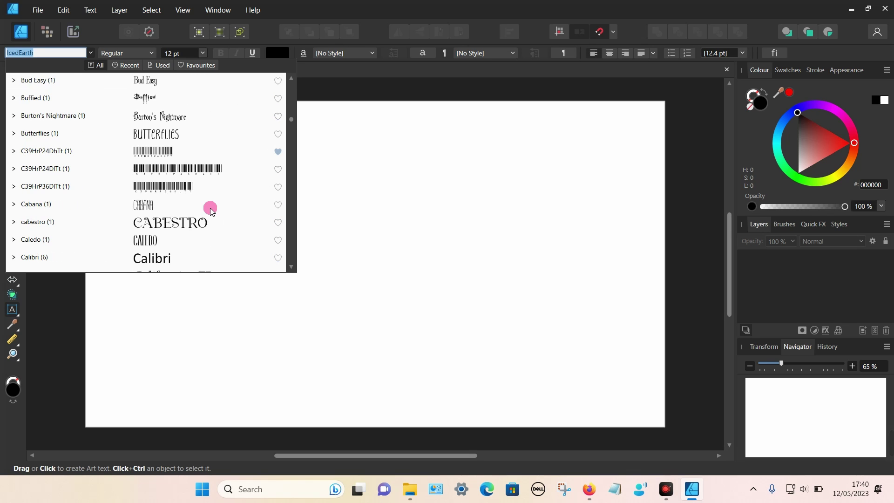
pyautogui.scroll(-1, 214, 219)
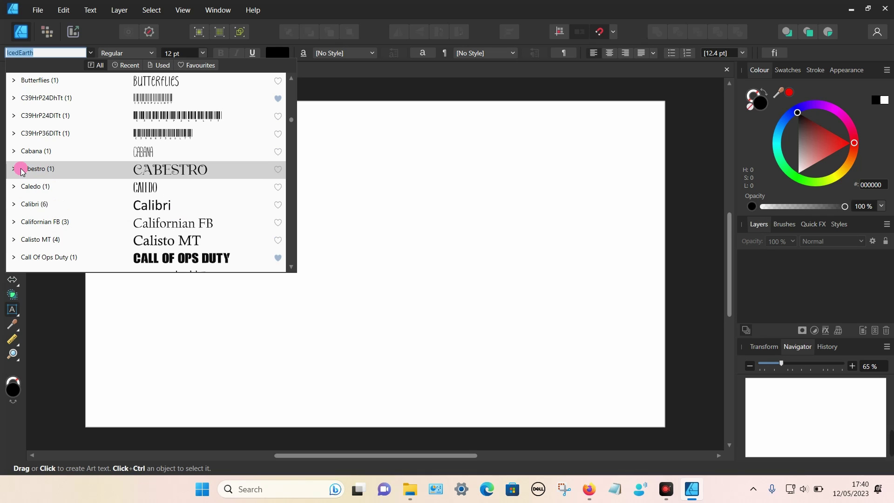
# Paste the heading as cabestro artistic text, shrink it to 151.5 pt and move it onto the page
pyautogui.click(171, 170)
pyautogui.moveTo(100, 220); pyautogui.dragTo(138, 254)
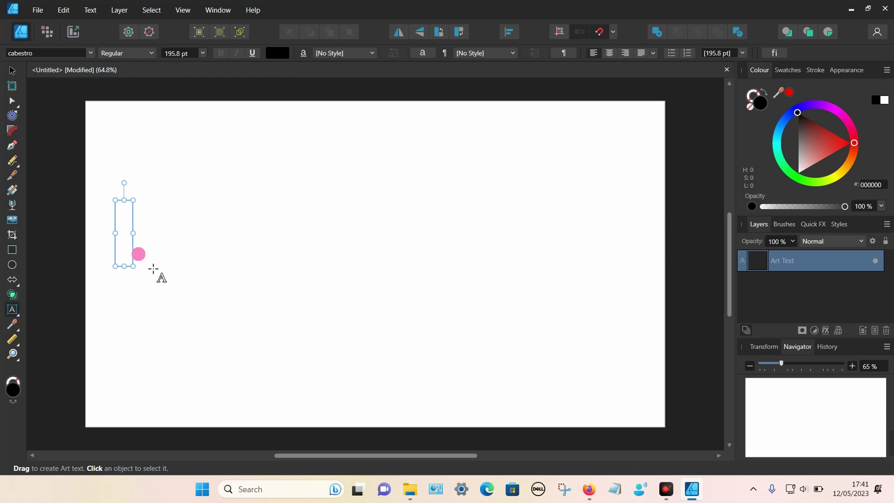
pyautogui.write('How to add new font style')
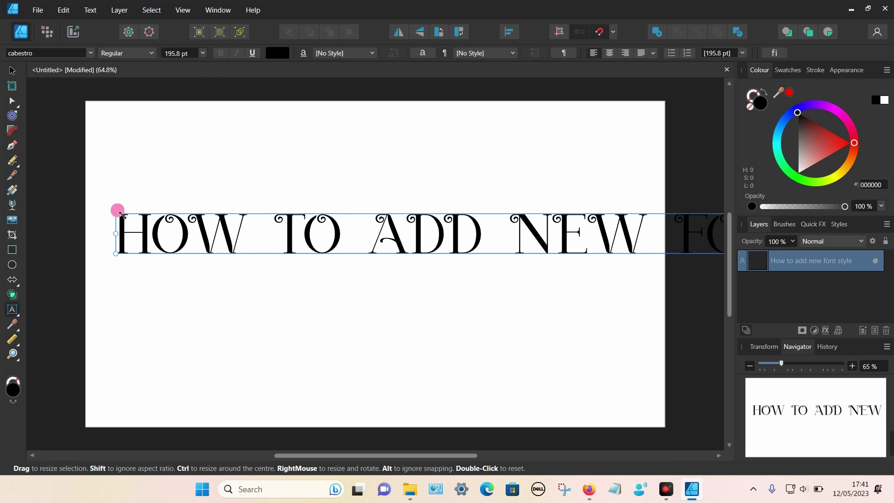
pyautogui.moveTo(120, 214); pyautogui.dragTo(116, 247)
pyautogui.click(12, 70)
# Break the heading before FONT, AFFINITY and OR, then enlarge it to 187.2 pt
pyautogui.doubleClick(542, 254)
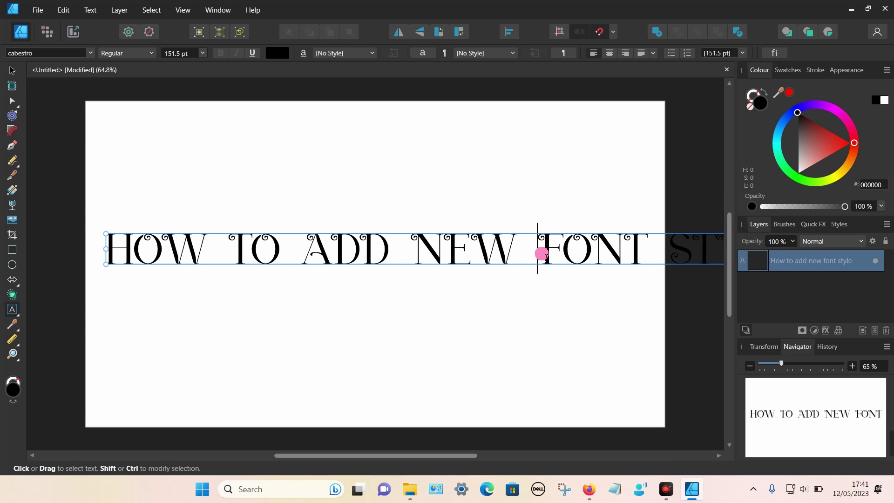
pyautogui.press('Return')
pyautogui.click(485, 298)
pyautogui.press('Return')
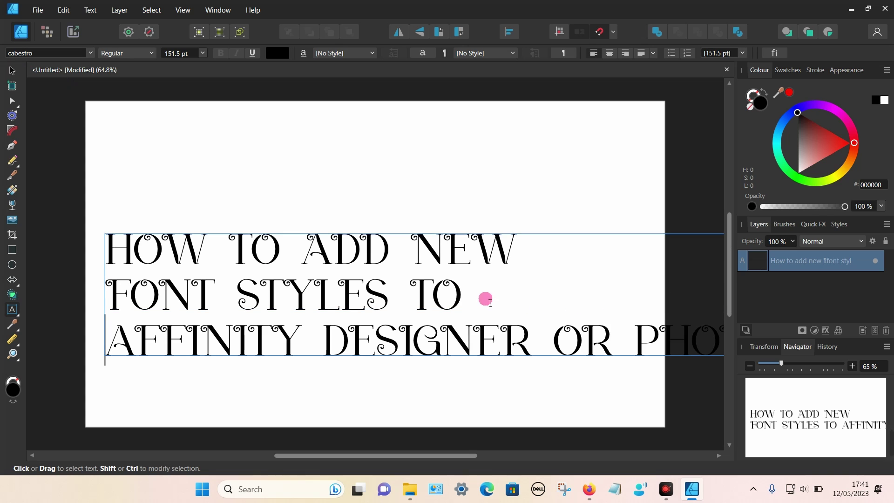
pyautogui.click(551, 336)
pyautogui.press('Return')
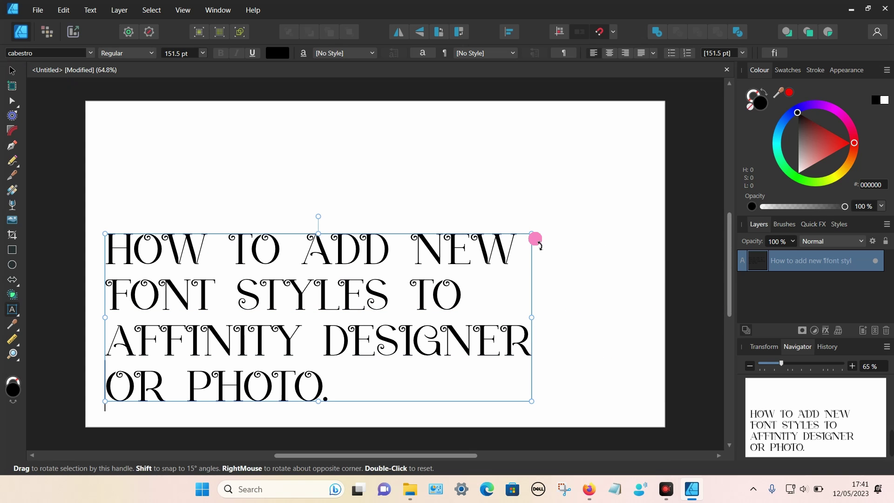
pyautogui.moveTo(536, 240); pyautogui.dragTo(622, 160)
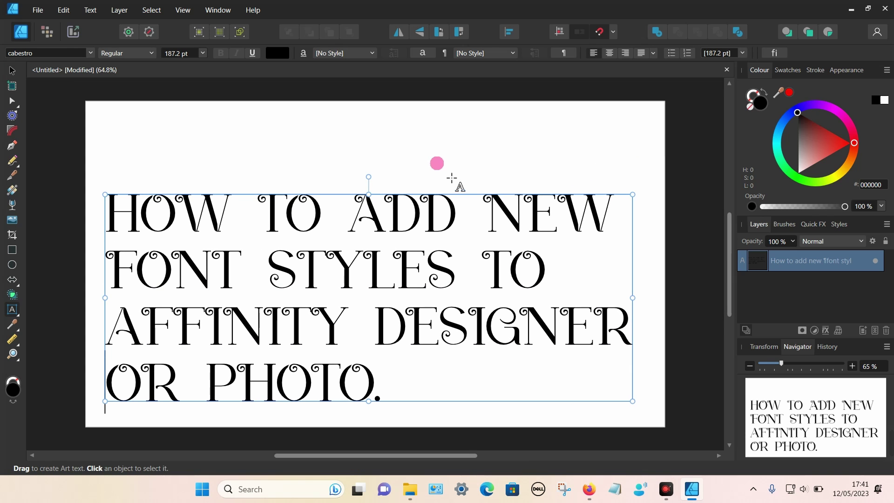